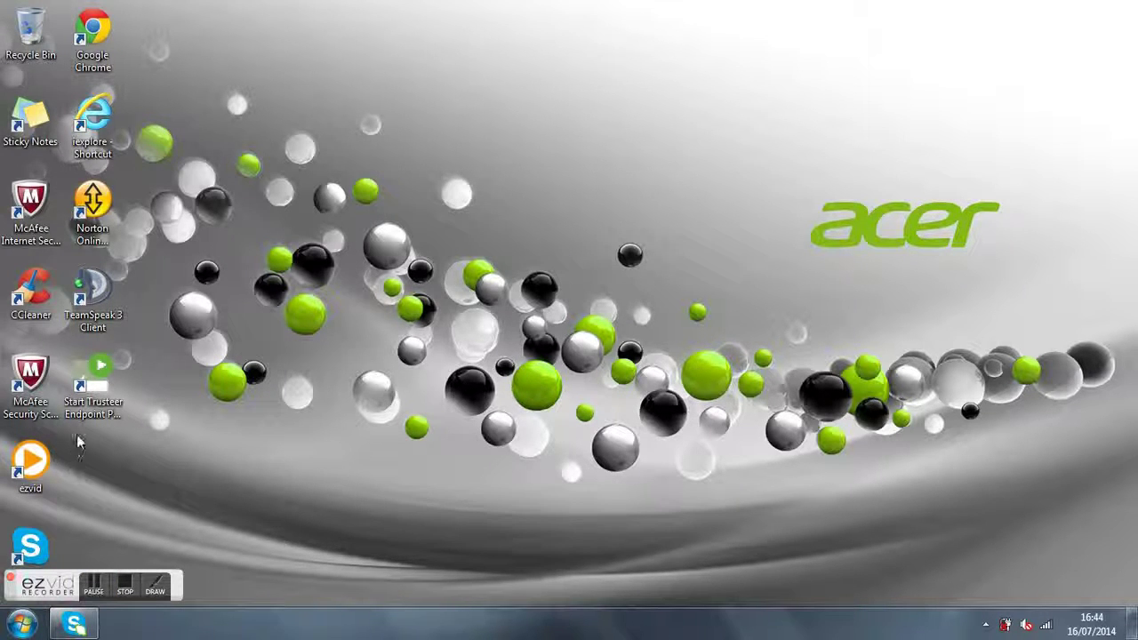
Step: Launch Chrome and enter 'Malware' in the Google search box
{"action": "left_click", "coordinate": [108, 42]}
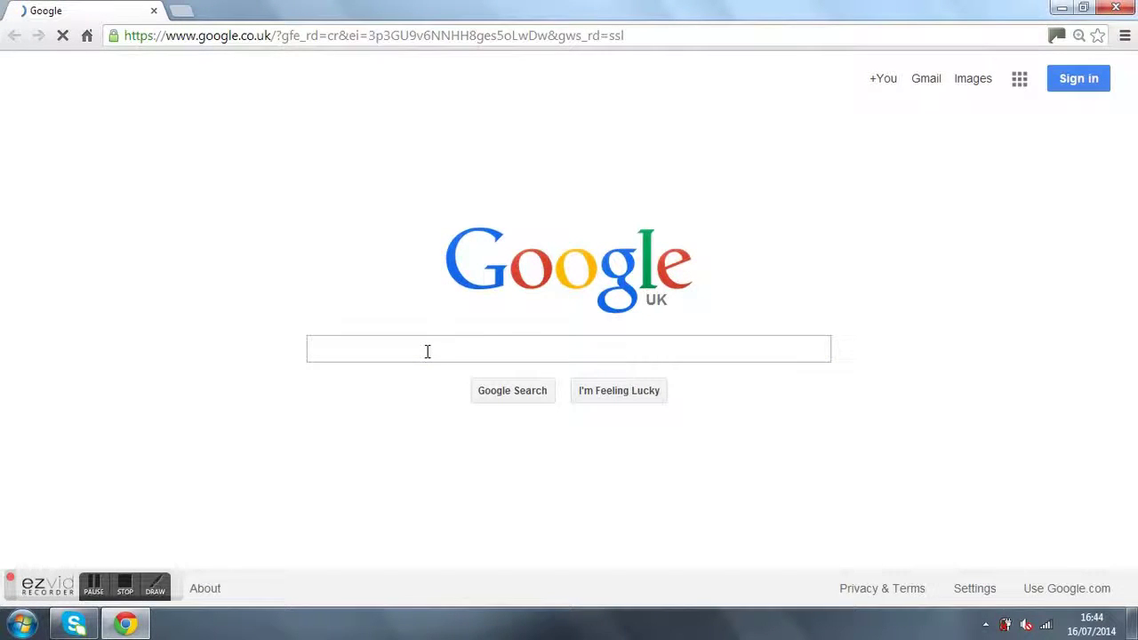
{"action": "type", "text": "Malware"}
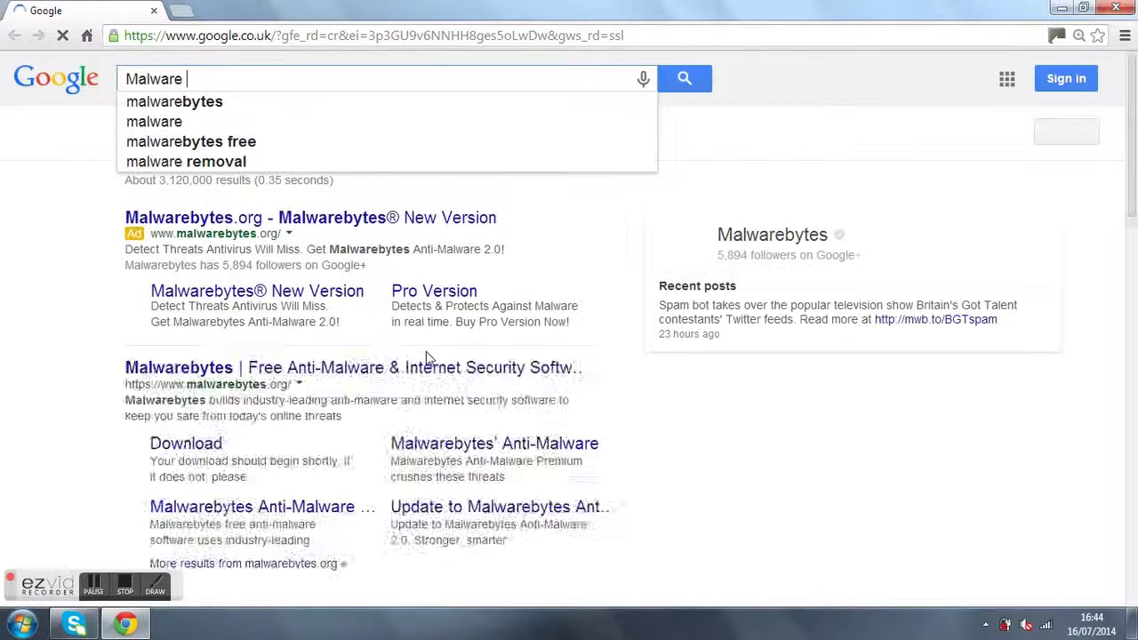
Step: Open the Malwarebytes.org result and scroll down to the FREE/PREMIUM table with its download buttons
{"action": "left_click", "coordinate": [265, 107]}
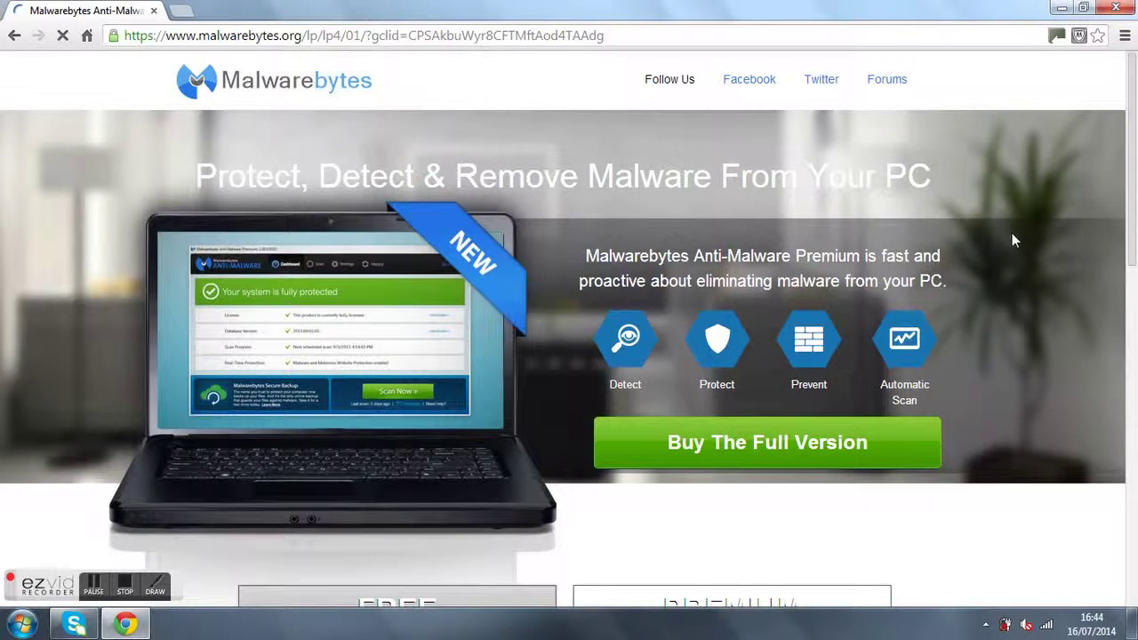
{"action": "left_click_drag", "start_coordinate": [1134, 141], "coordinate": [1135, 324]}
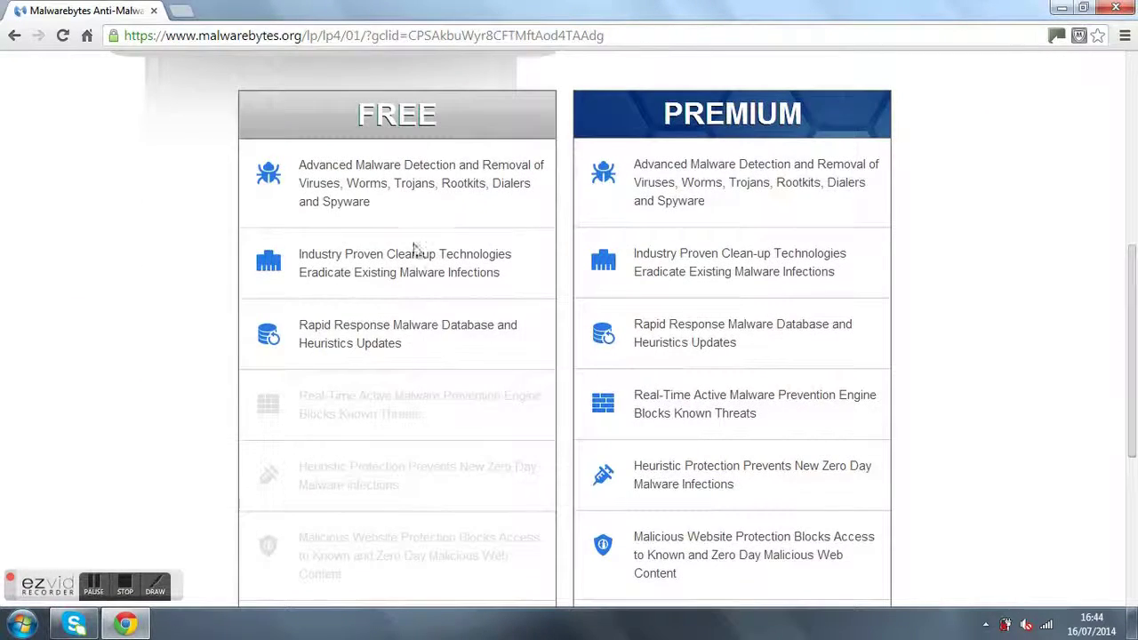
{"action": "left_click_drag", "start_coordinate": [1134, 259], "coordinate": [1134, 353]}
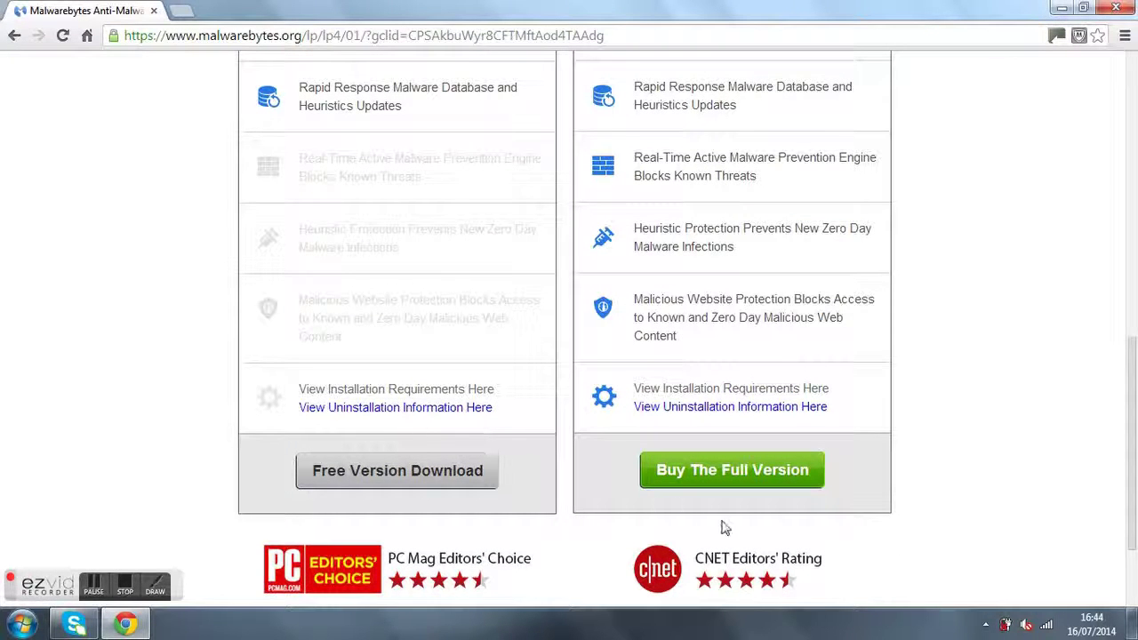
Step: Choose Free Version Download and scroll to the registration form
{"action": "left_click", "coordinate": [427, 473]}
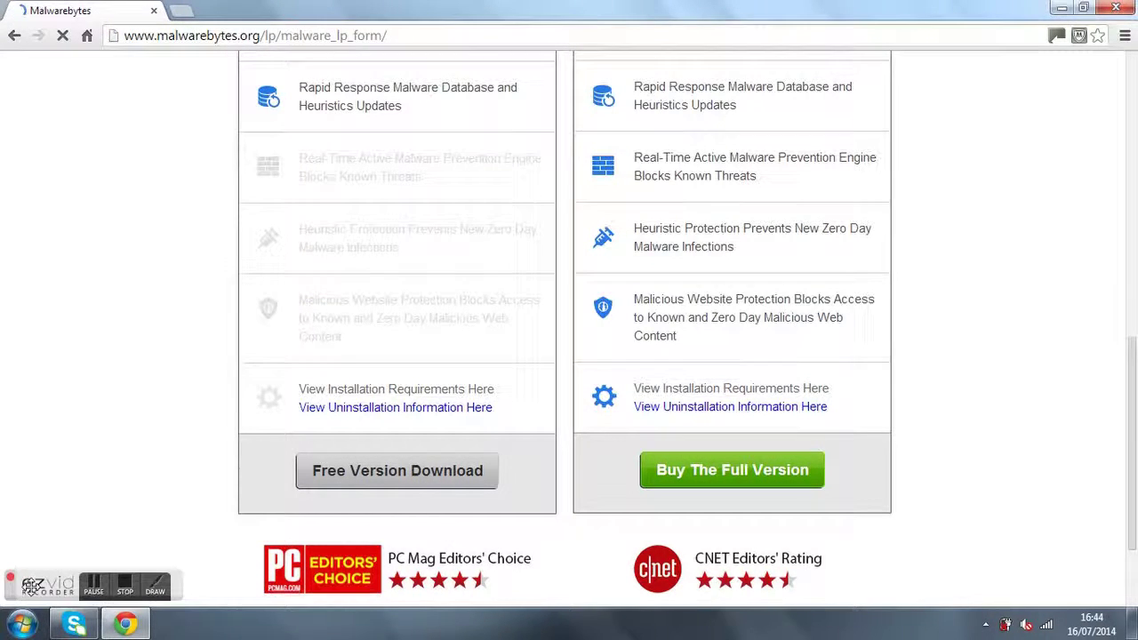
{"action": "left_click_drag", "start_coordinate": [64, 577], "coordinate": [1042, 590]}
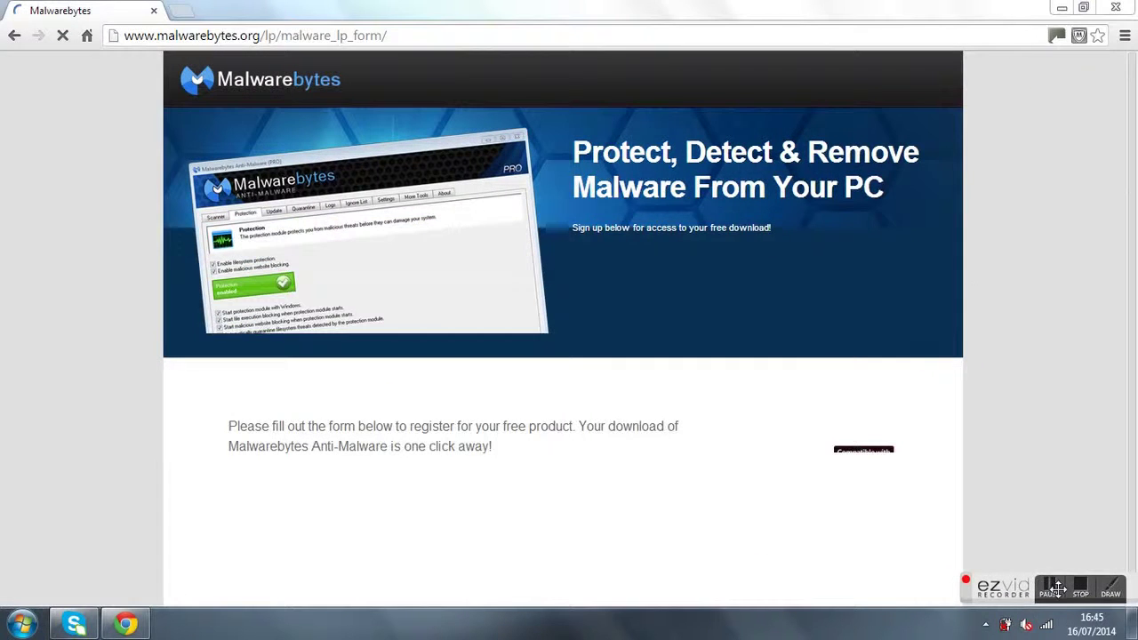
{"action": "left_click_drag", "start_coordinate": [1135, 190], "coordinate": [1135, 396]}
Step: Fill in the first name, last name and e-mail address, then submit the form
{"action": "left_click", "coordinate": [389, 195]}
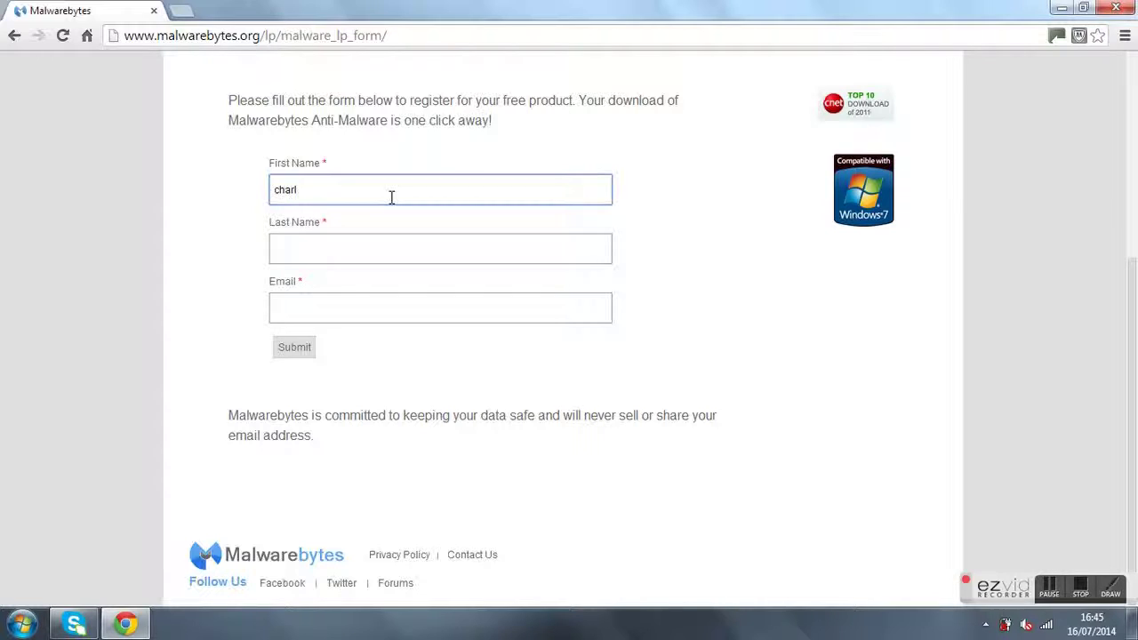
{"action": "type", "text": "charlie"}
{"action": "left_click", "coordinate": [375, 241]}
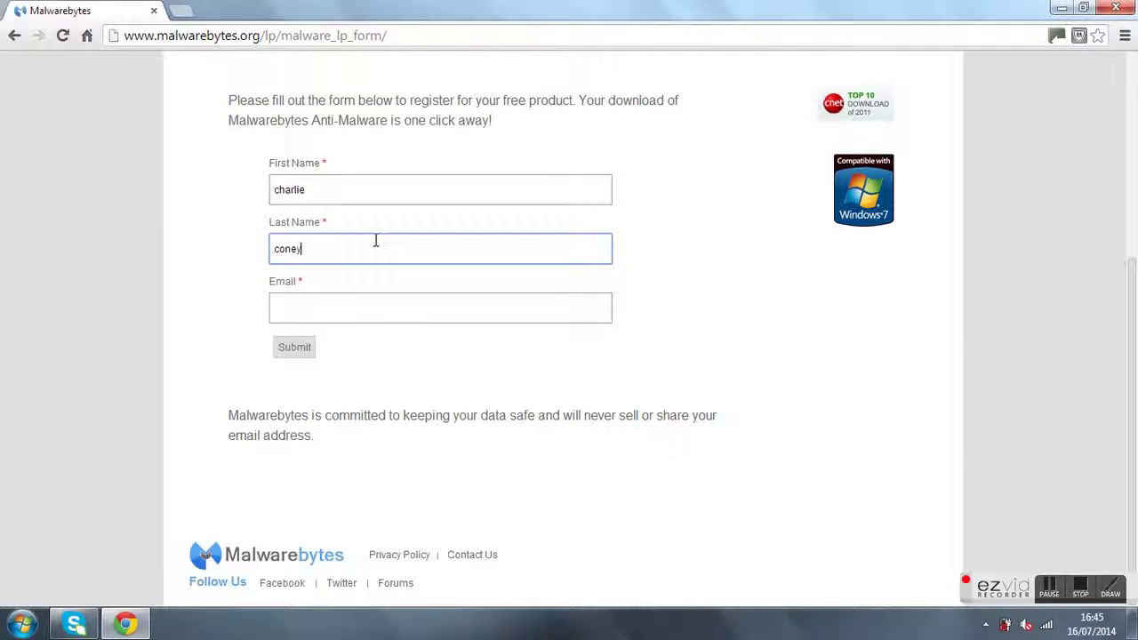
{"action": "left_click", "coordinate": [353, 305]}
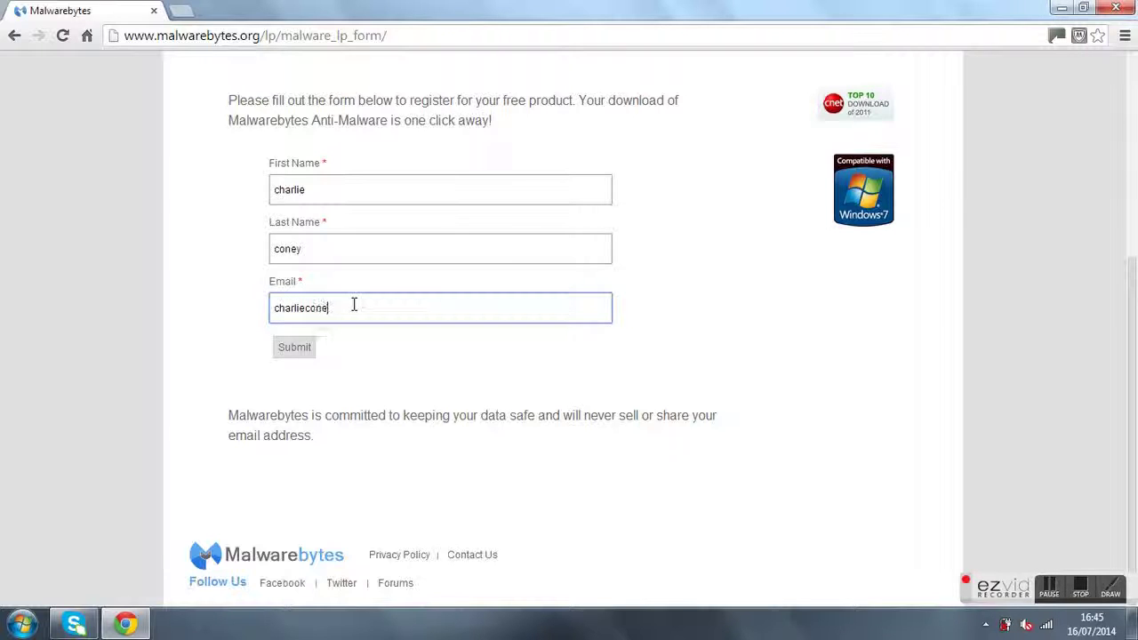
{"action": "left_click", "coordinate": [304, 354]}
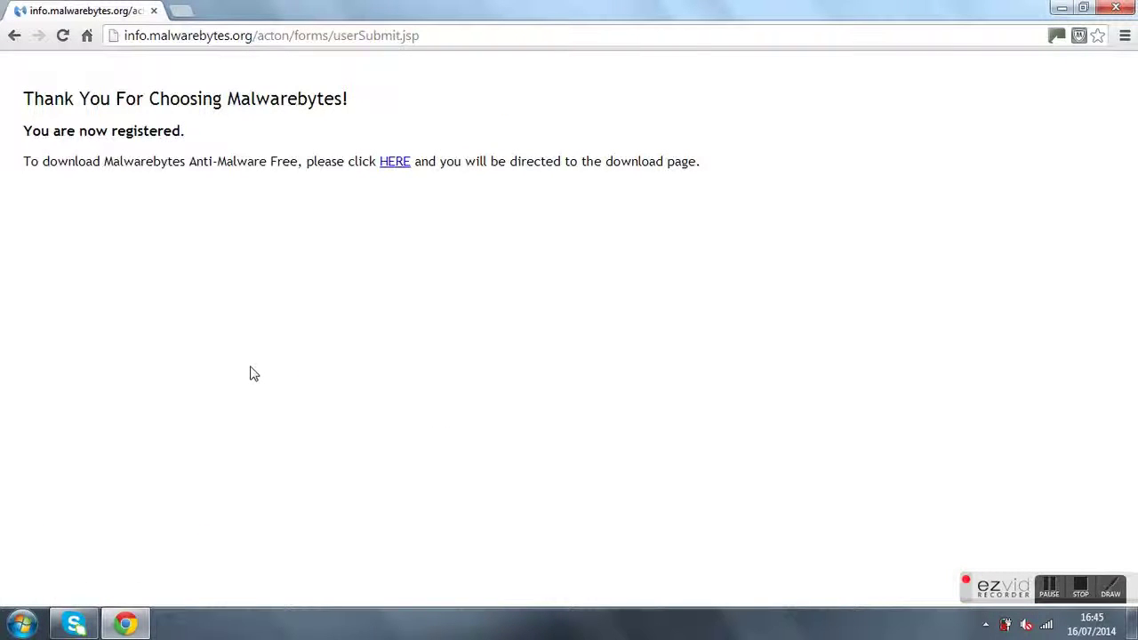
Step: Follow the HERE link and start downloading the mbam-setup-2.0.2.1 installer
{"action": "left_click", "coordinate": [396, 164]}
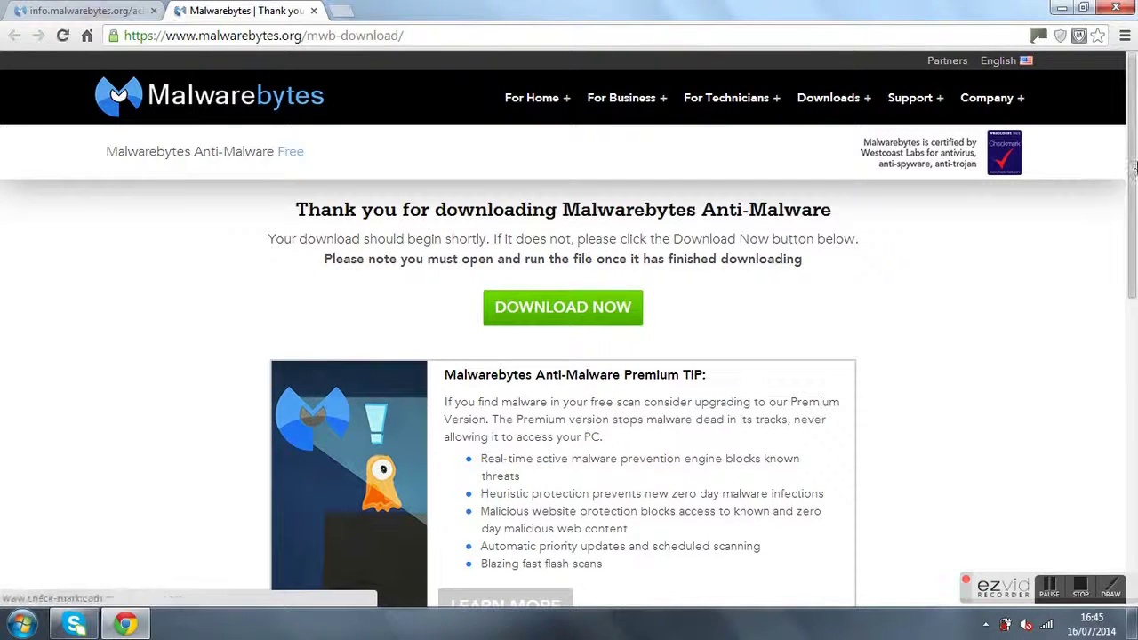
{"action": "scroll", "coordinate": [1133, 169], "scroll_direction": "down", "scroll_amount": 3}
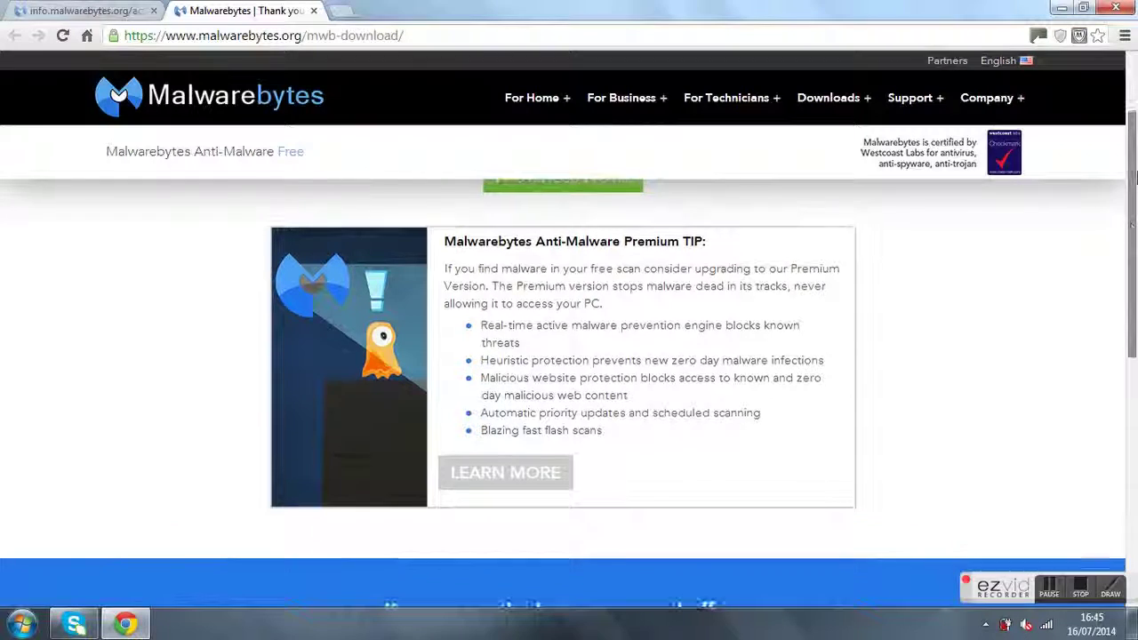
{"action": "scroll", "coordinate": [1136, 173], "scroll_direction": "up", "scroll_amount": 3}
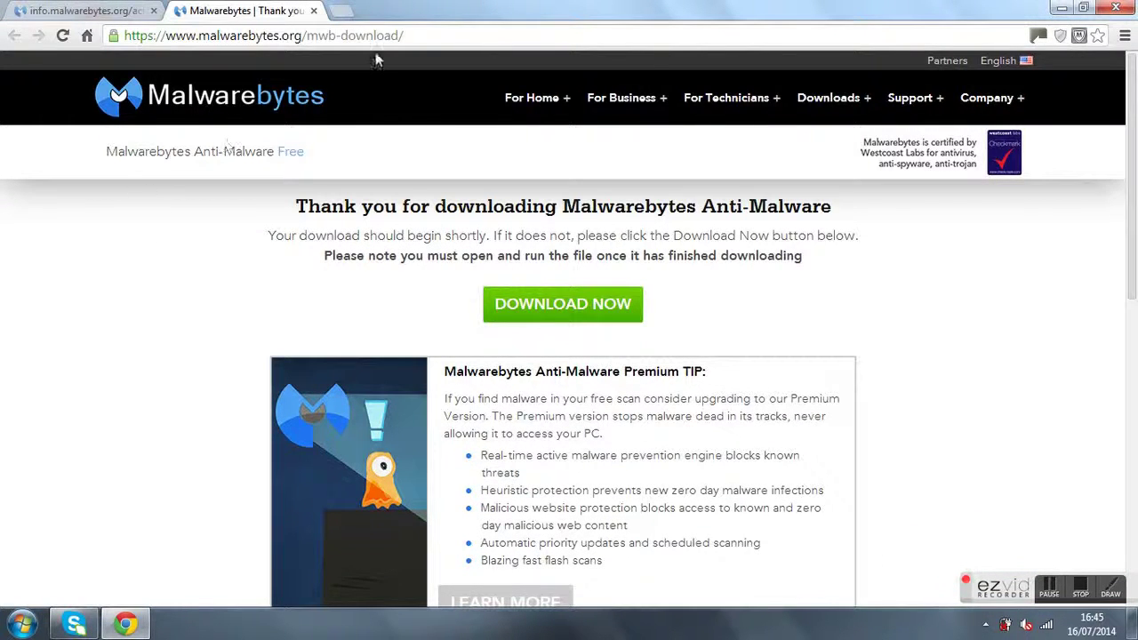
{"action": "left_click", "coordinate": [546, 309]}
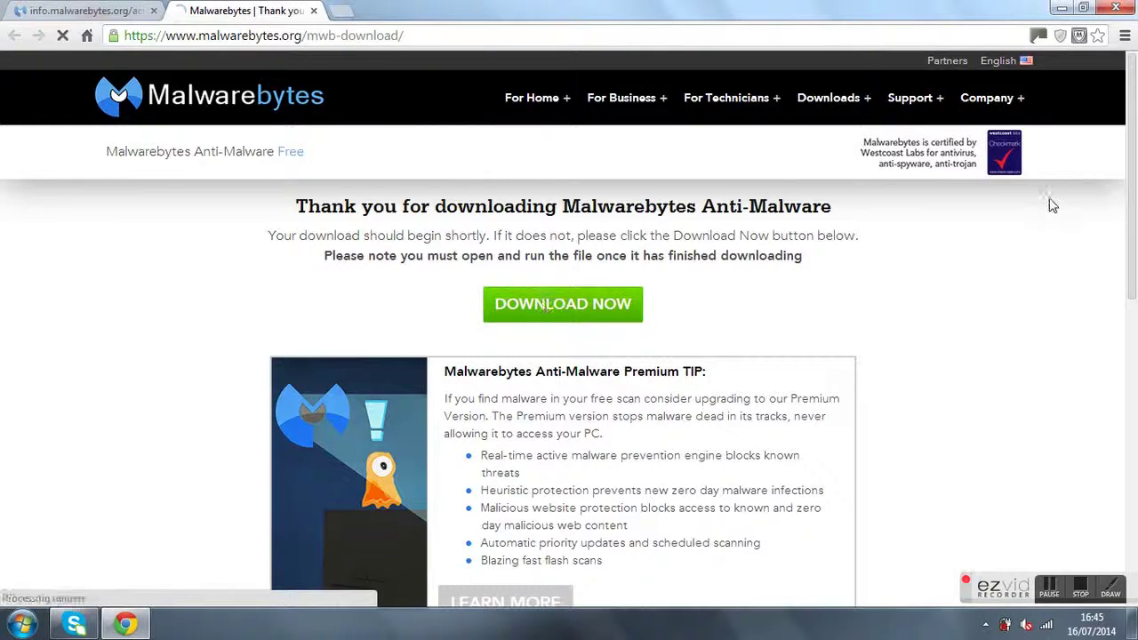
{"action": "left_click_drag", "start_coordinate": [1134, 142], "coordinate": [1134, 188]}
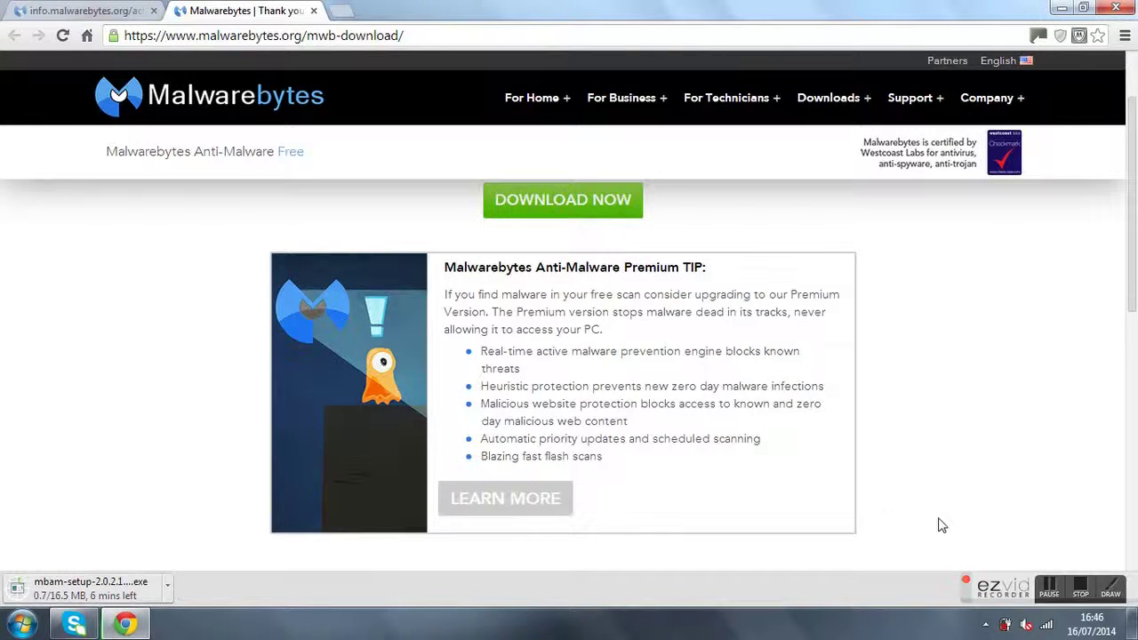
Step: Run the downloaded mbam-setup installer and choose English as the setup language
{"action": "left_click", "coordinate": [1052, 594]}
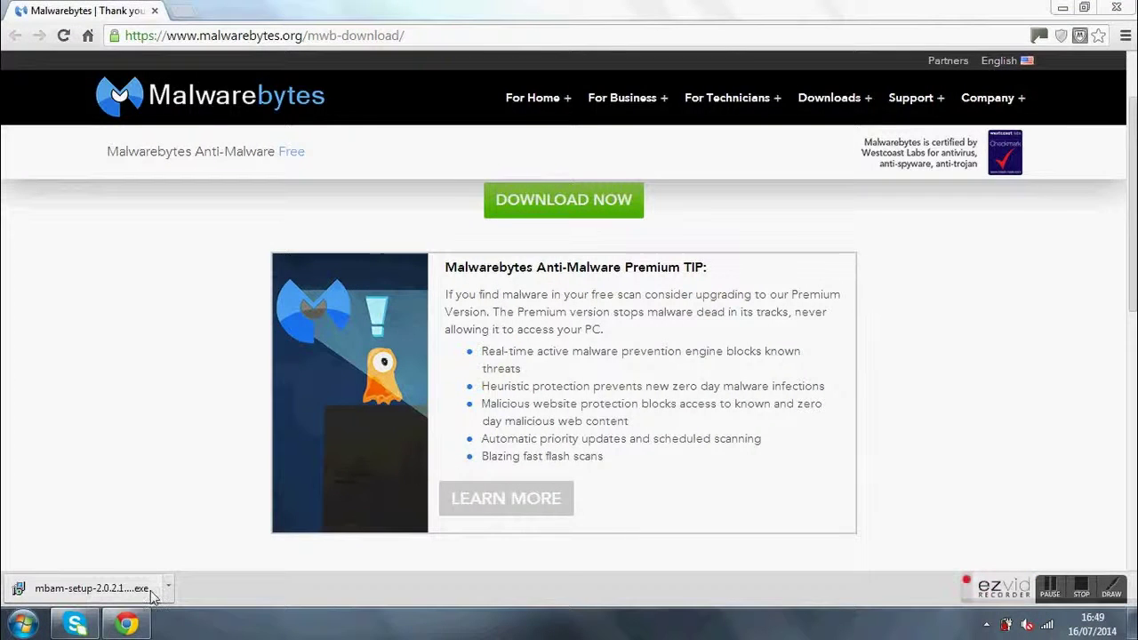
{"action": "left_click", "coordinate": [149, 592]}
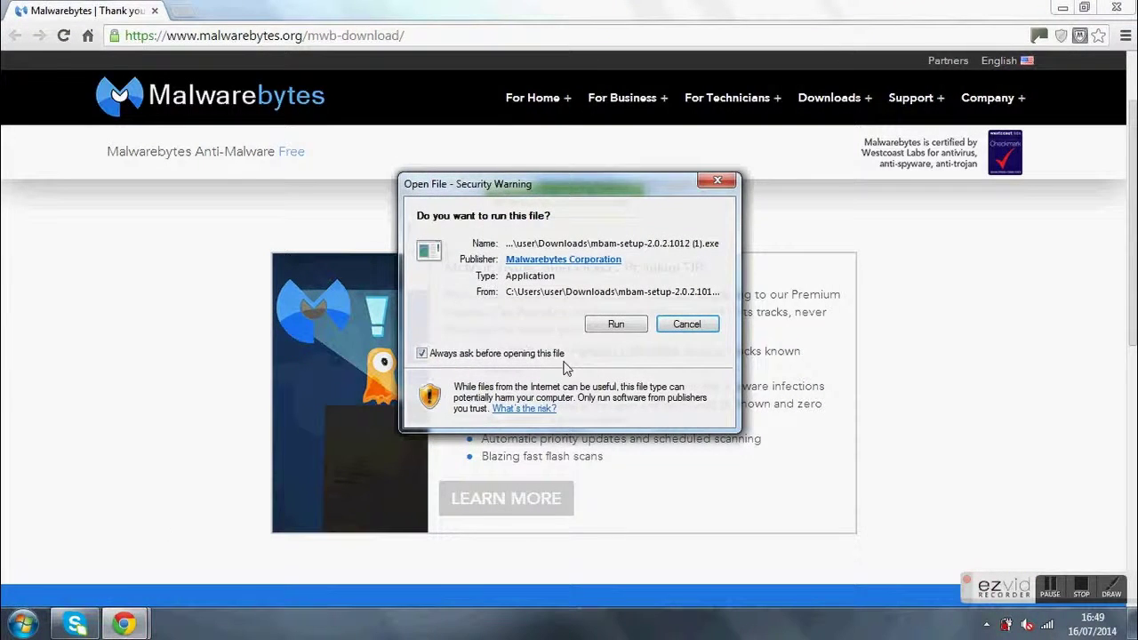
{"action": "left_click", "coordinate": [617, 325]}
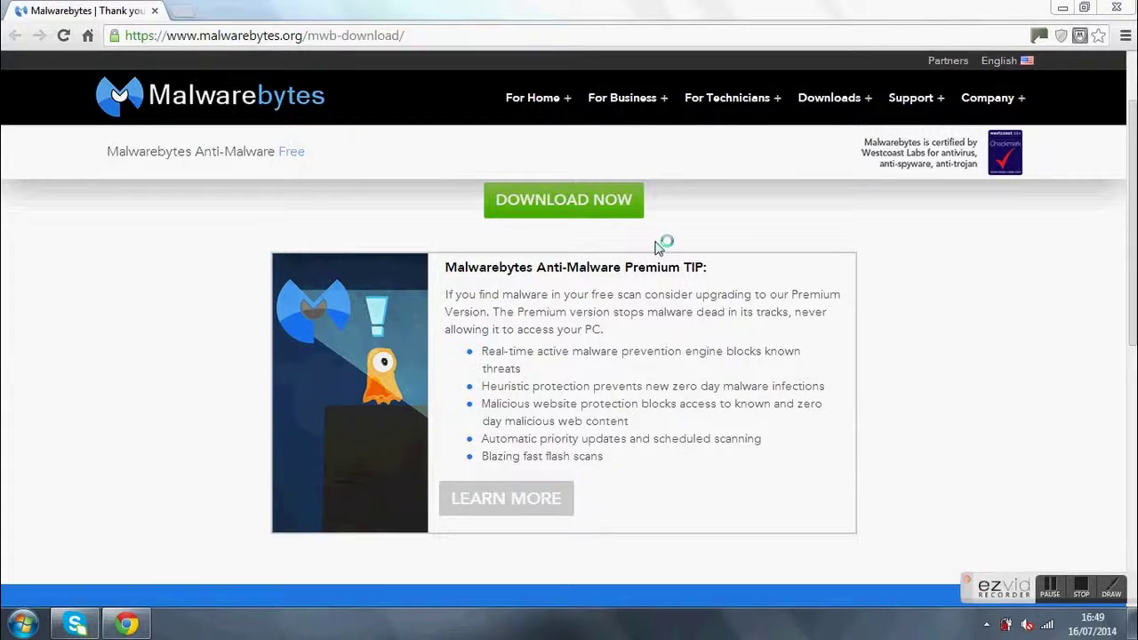
{"action": "left_click", "coordinate": [621, 320]}
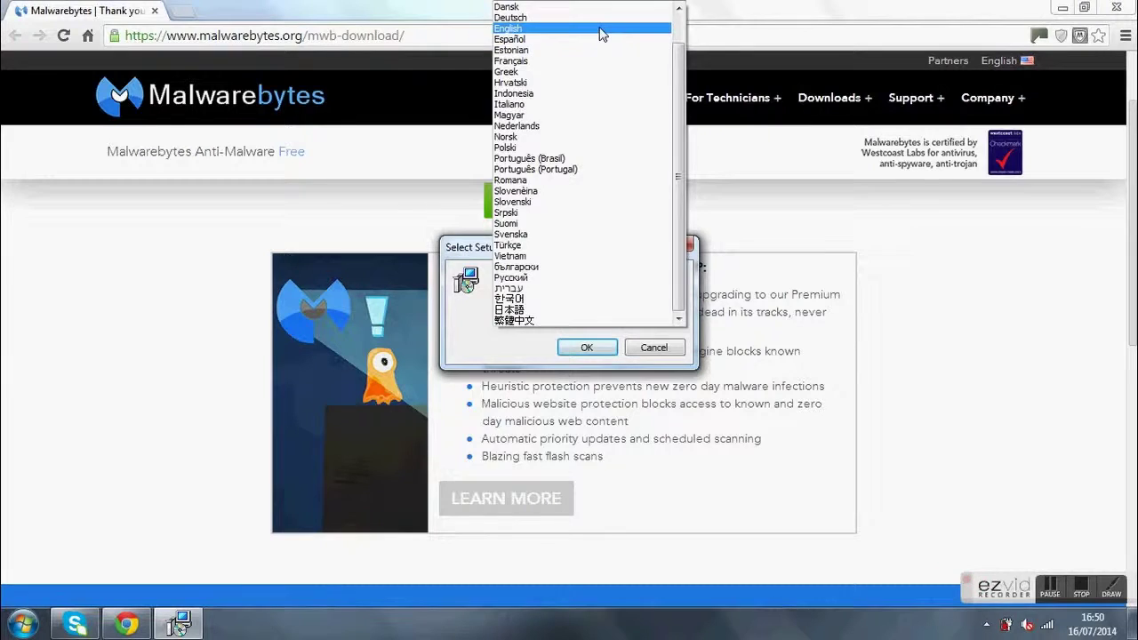
{"action": "left_click", "coordinate": [599, 29]}
{"action": "left_click", "coordinate": [585, 346]}
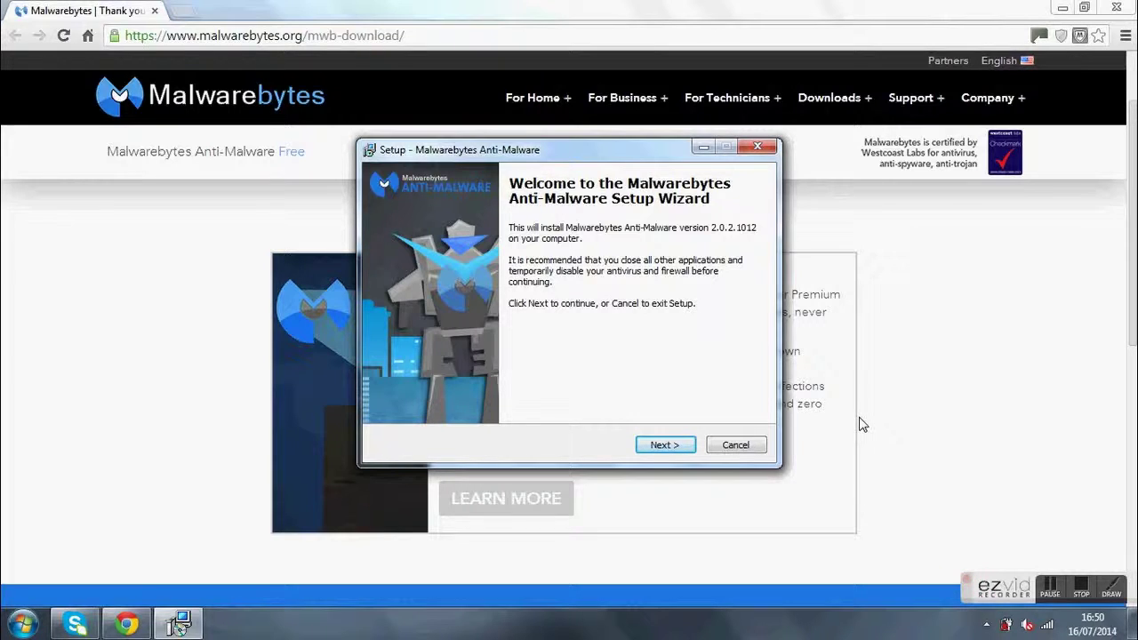
Step: Accept the licence agreement and keep all default folders and the desktop icon, then install version 2.0.2.1012
{"action": "left_click", "coordinate": [680, 448]}
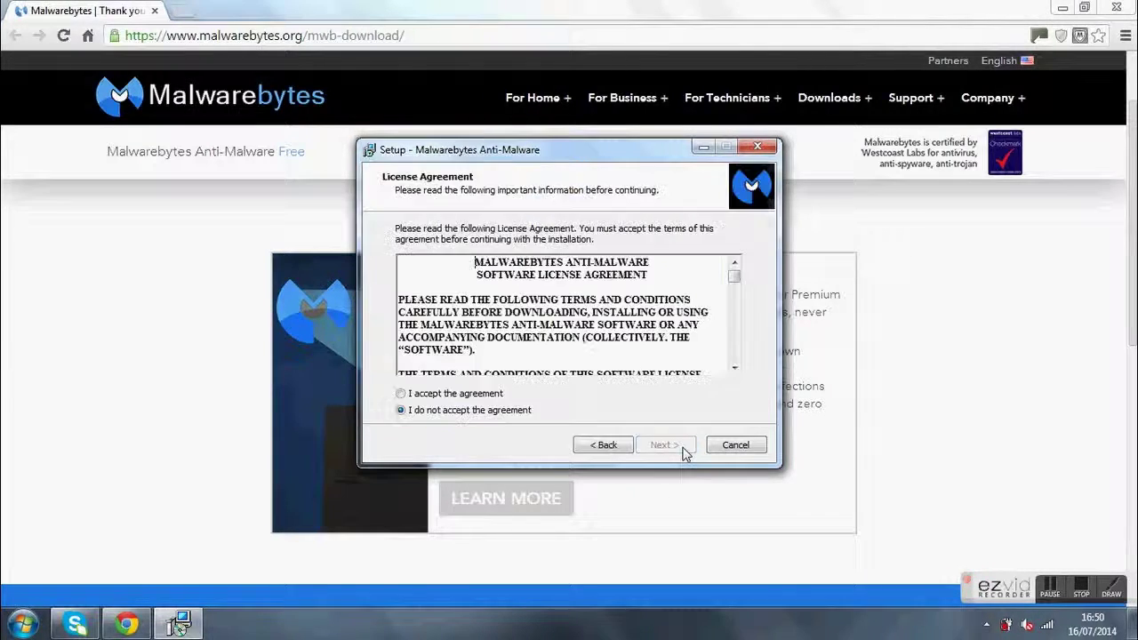
{"action": "left_click", "coordinate": [474, 396]}
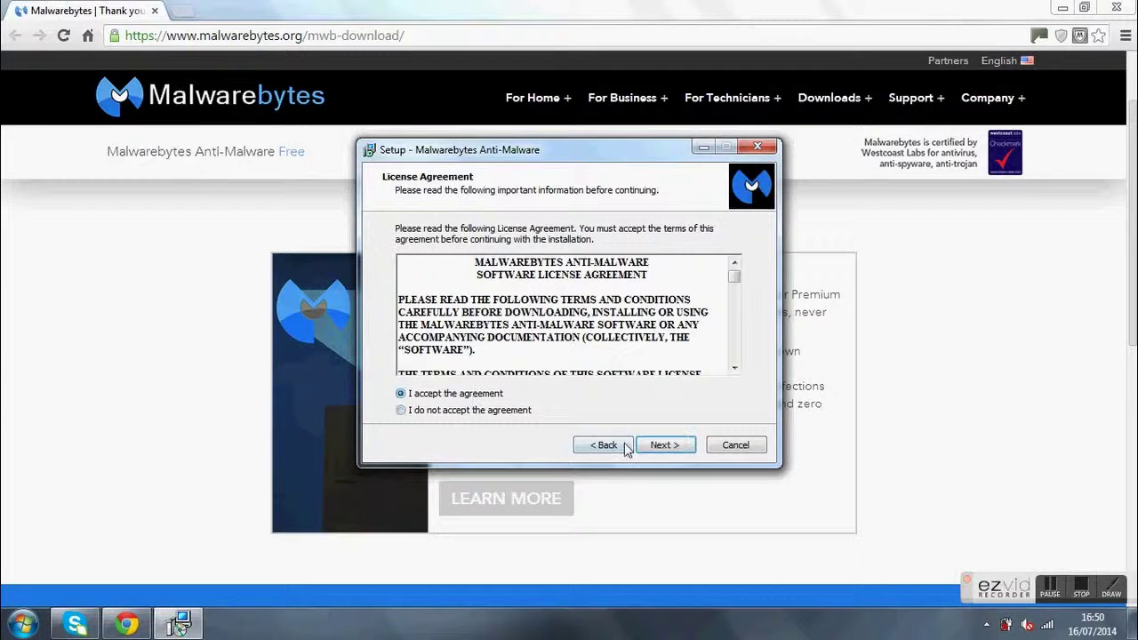
{"action": "left_click", "coordinate": [661, 446]}
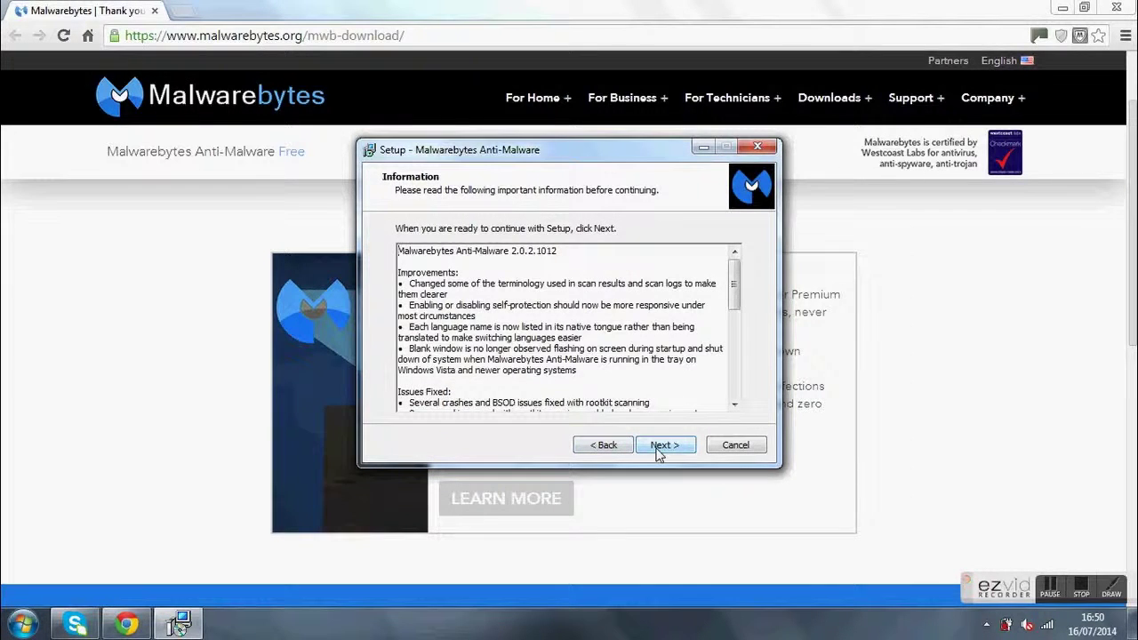
{"action": "left_click", "coordinate": [659, 446]}
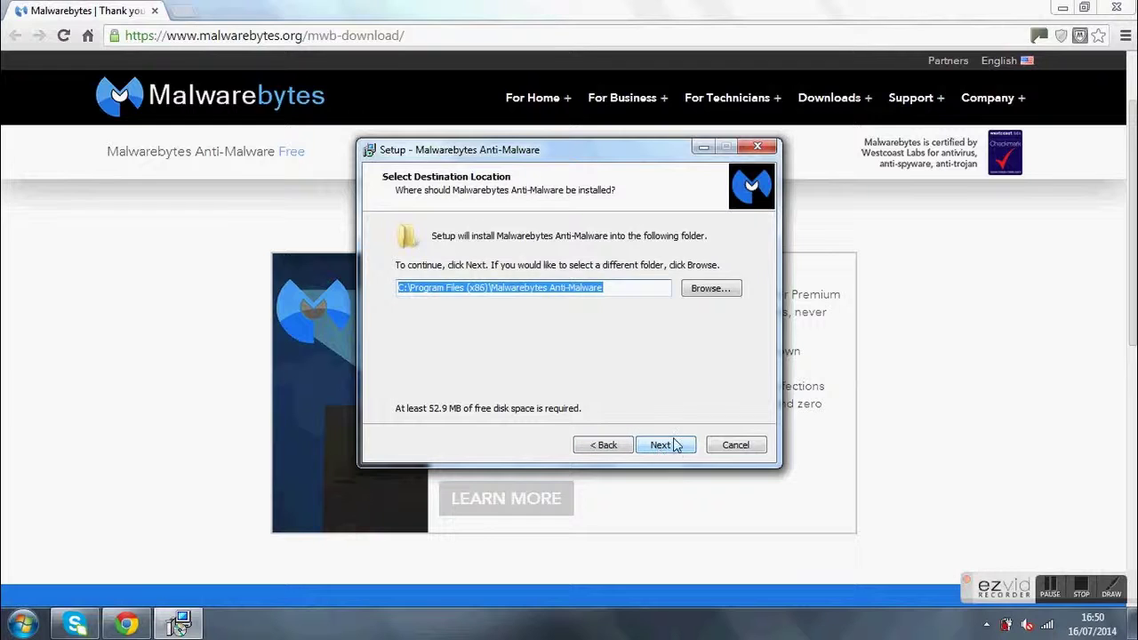
{"action": "left_click", "coordinate": [669, 445]}
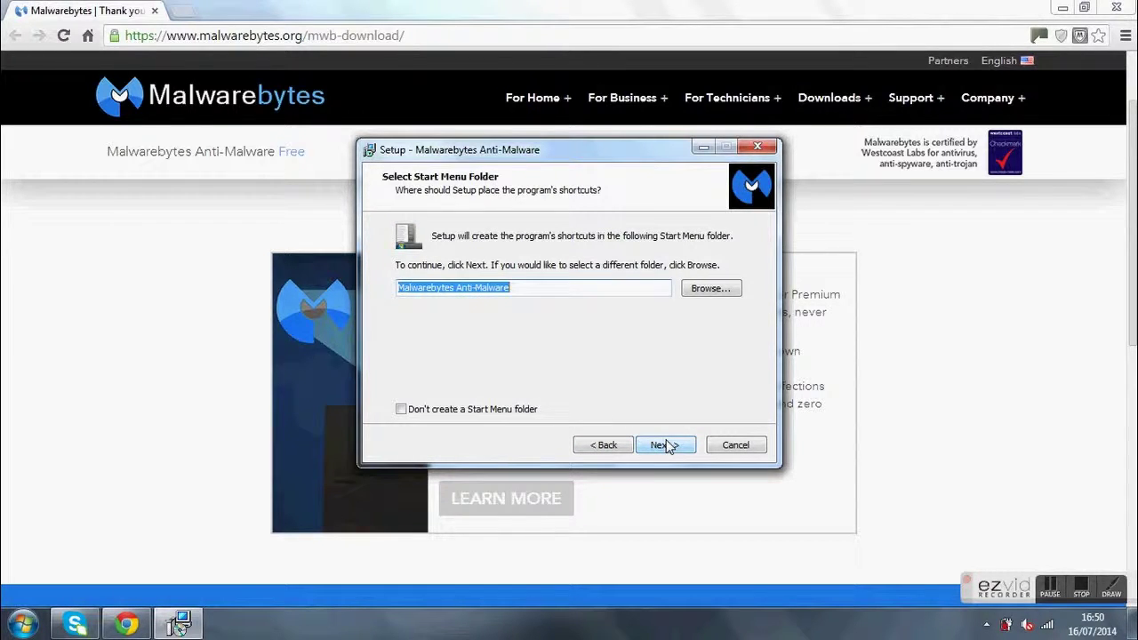
{"action": "left_click", "coordinate": [667, 445]}
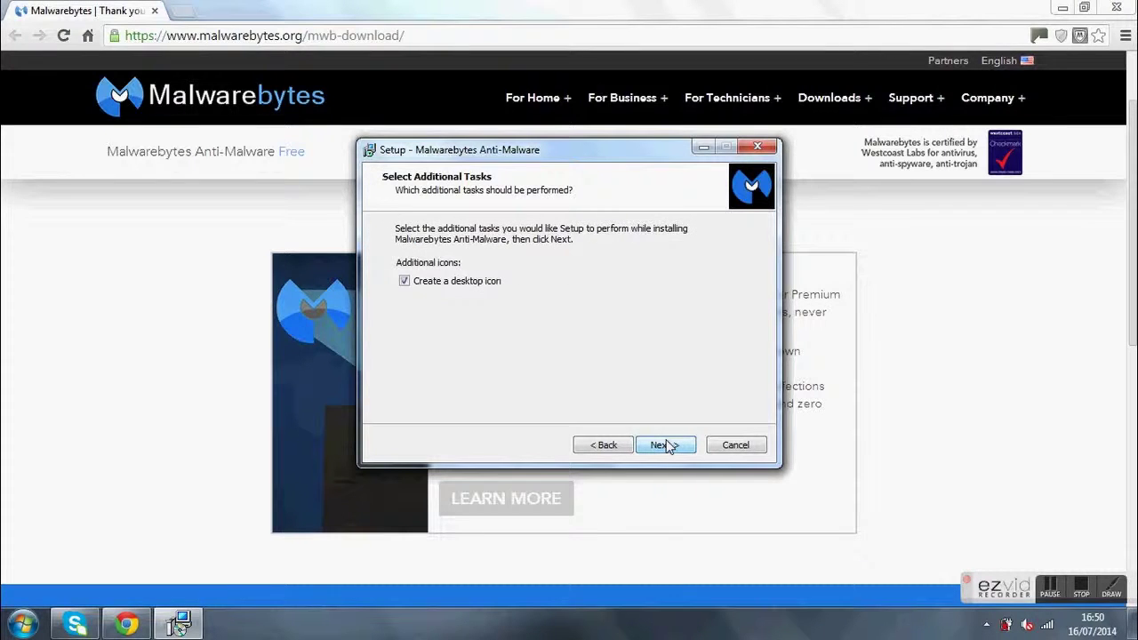
{"action": "left_click", "coordinate": [669, 446]}
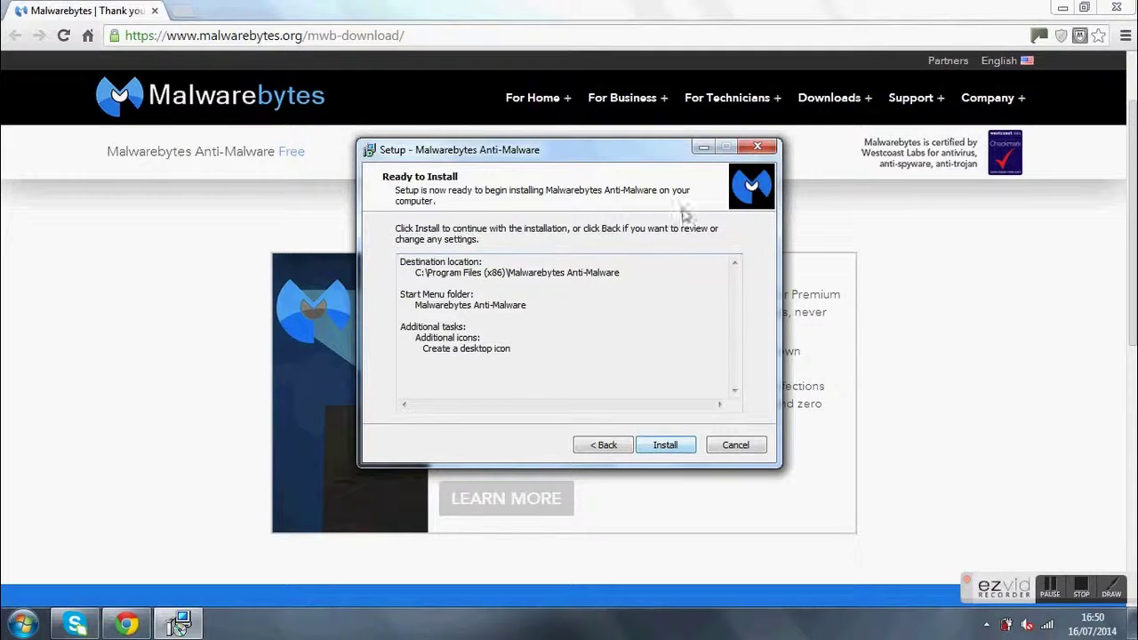
{"action": "left_click", "coordinate": [665, 444]}
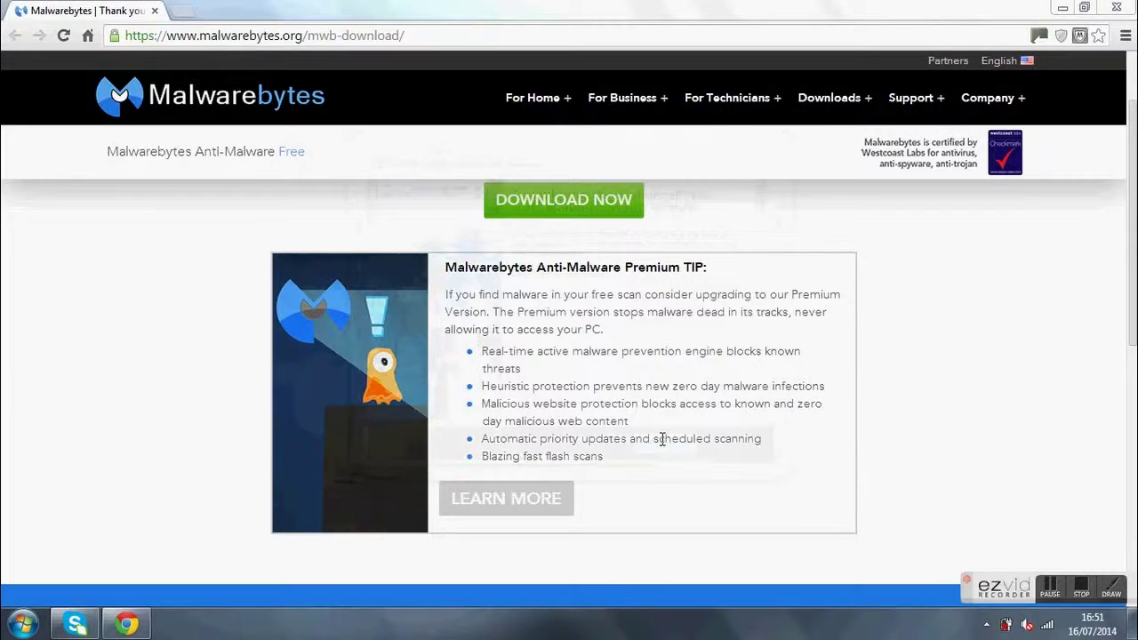
Step: Close the Chrome window to reveal the Malwarebytes shortcut on the desktop
{"action": "left_click", "coordinate": [1117, 7]}
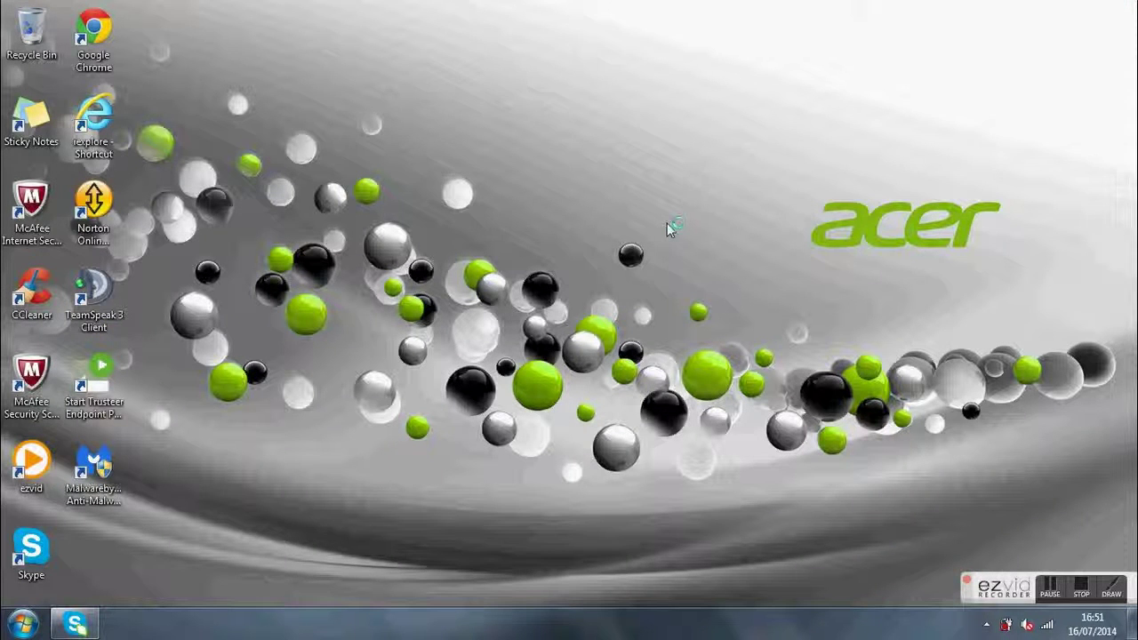